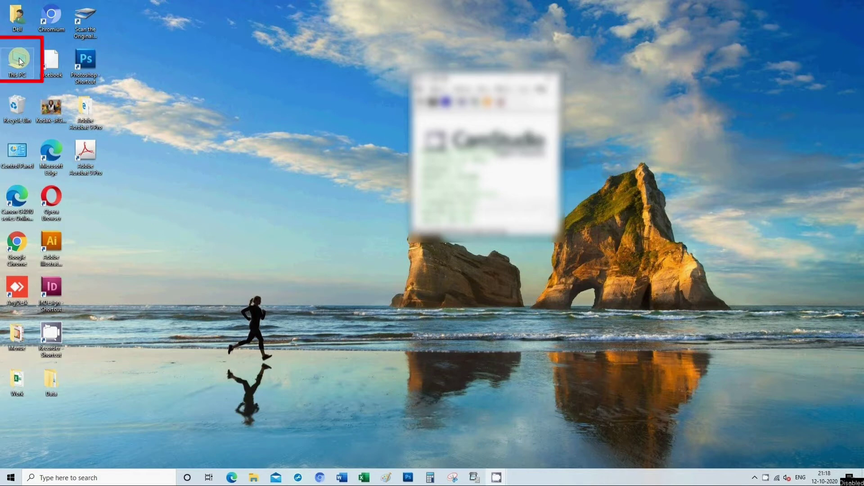
Step: Open Computer Management for This PC, show Disk Management and widen its volume area
double_click(19, 60)
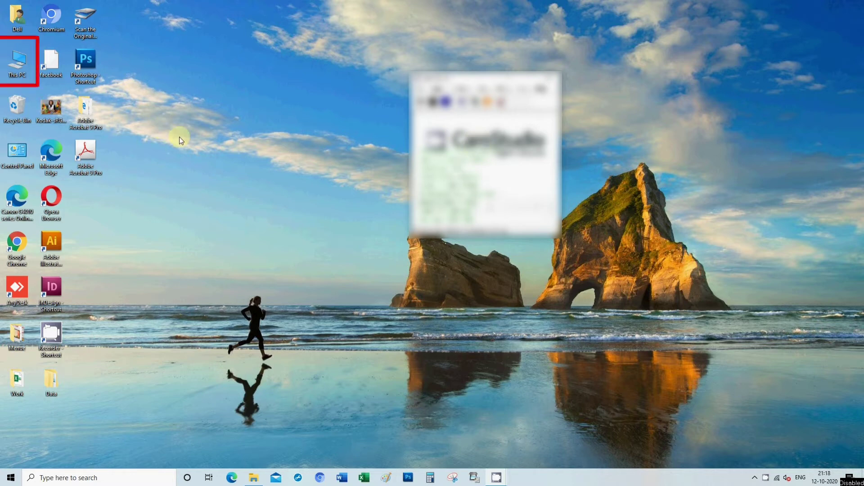
right_click(19, 57)
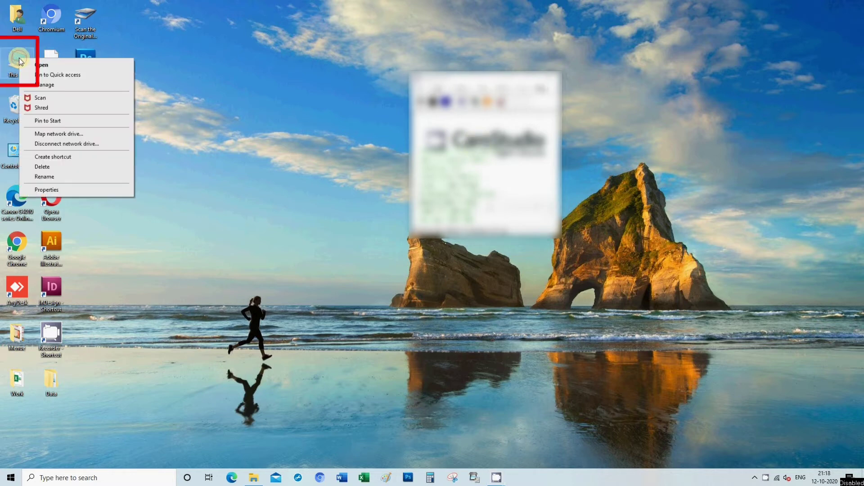
left_click(44, 86)
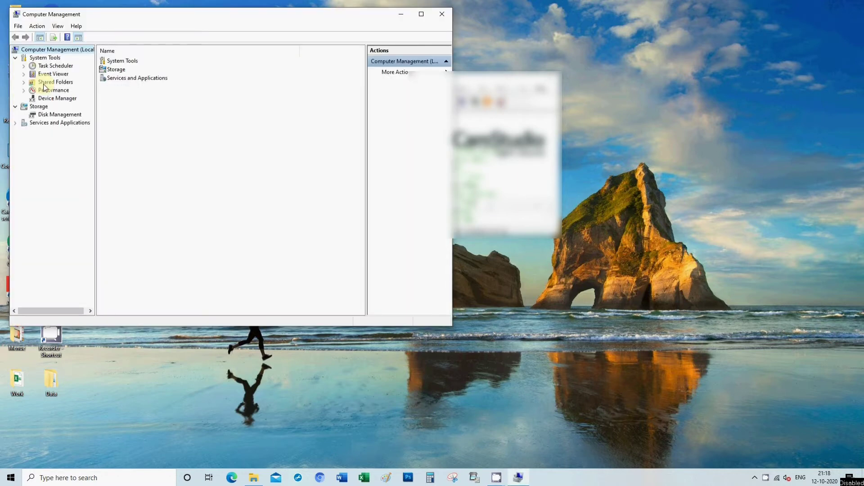
left_click_drag(340, 22, 516, 40)
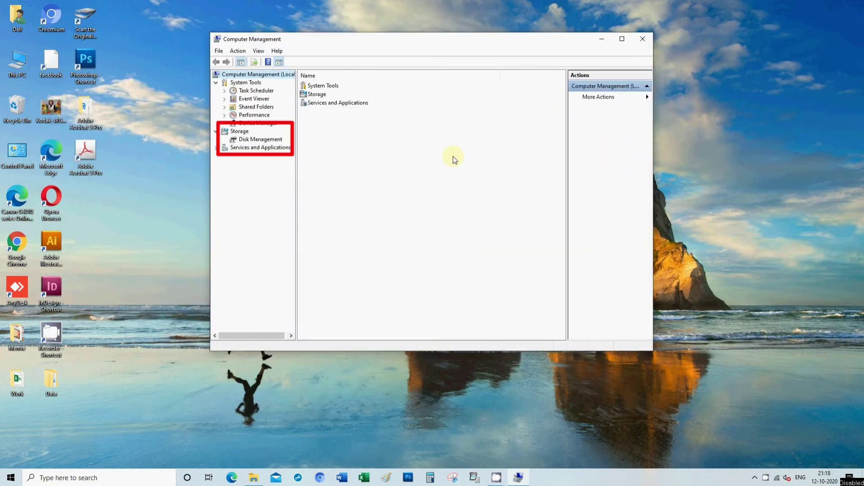
left_click(261, 139)
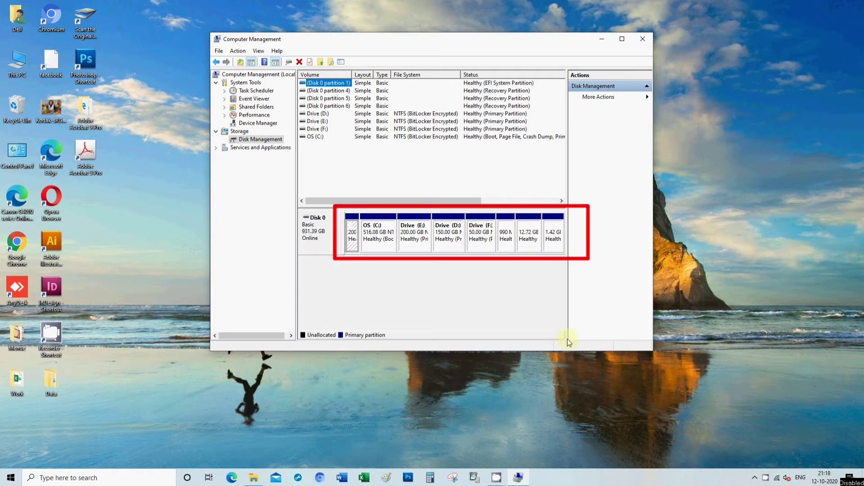
left_click_drag(568, 339, 609, 341)
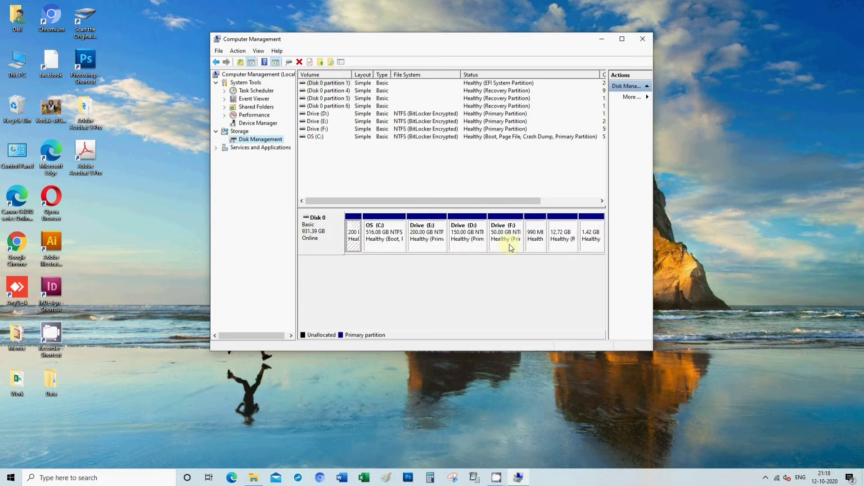
Step: Delete the Drive (F:) volume on Disk 0, accepting the data loss and BitLocker encryption confirmations
double_click(17, 63)
left_click(503, 237)
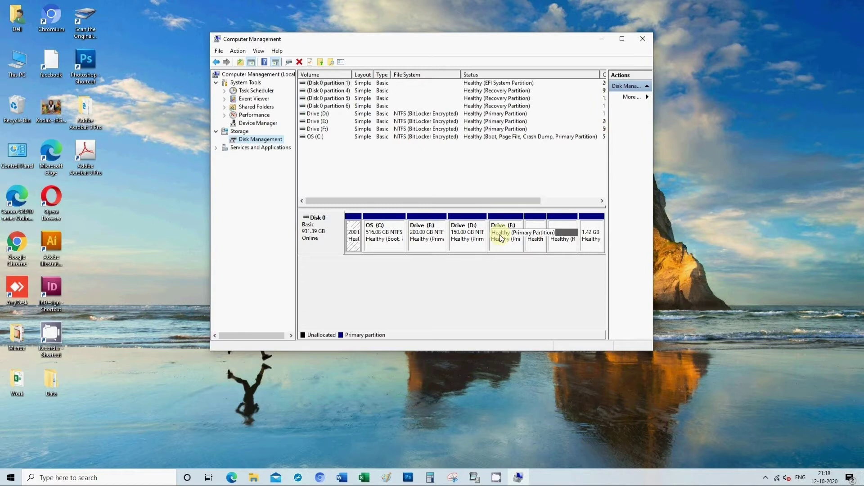
right_click(505, 225)
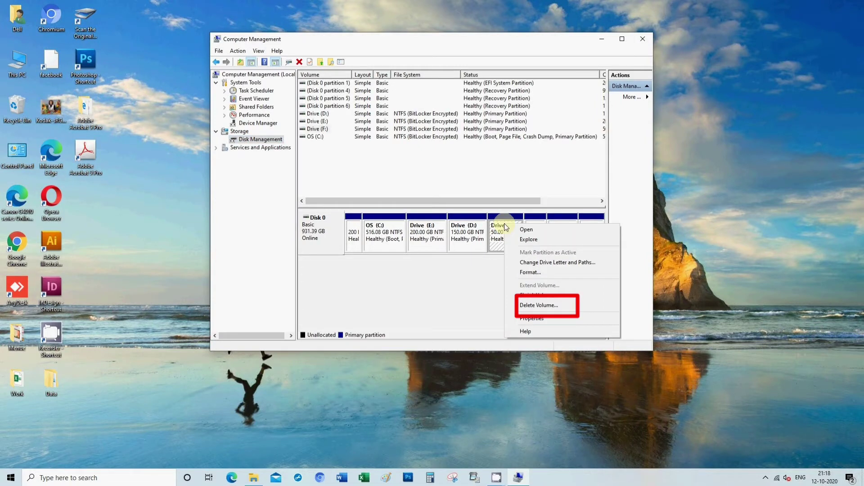
left_click(547, 304)
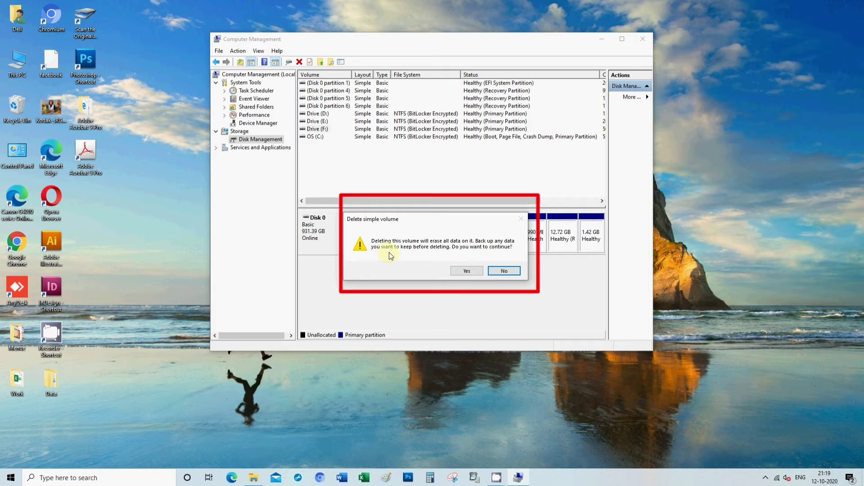
left_click(472, 273)
left_click(466, 273)
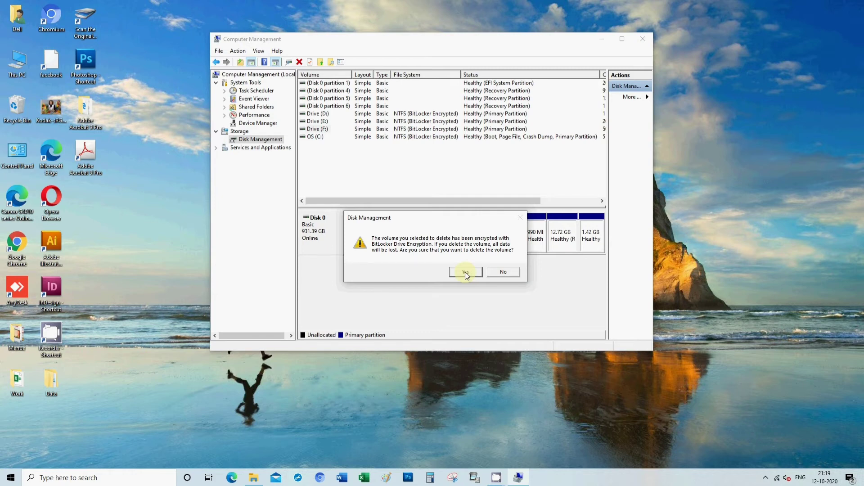
left_click(465, 272)
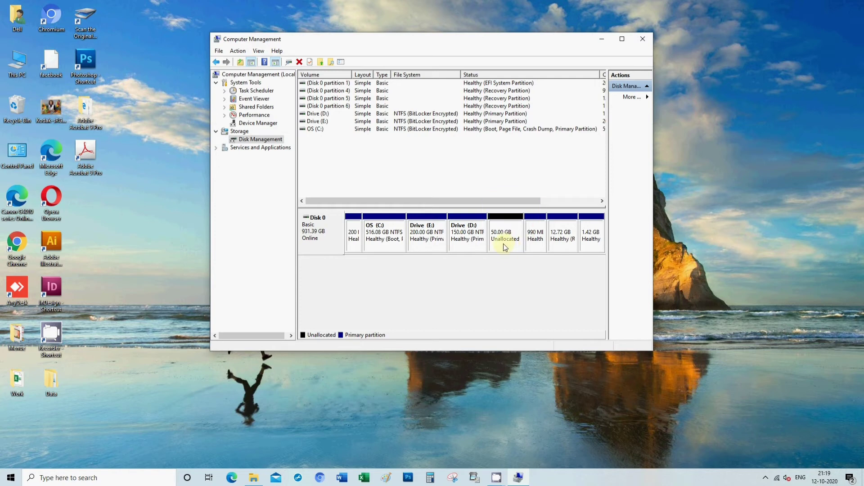
Step: Examine which of the OS (C:), Drive (E:) and Drive (D:) volumes offer Extend Volume for the unallocated space
right_click(382, 245)
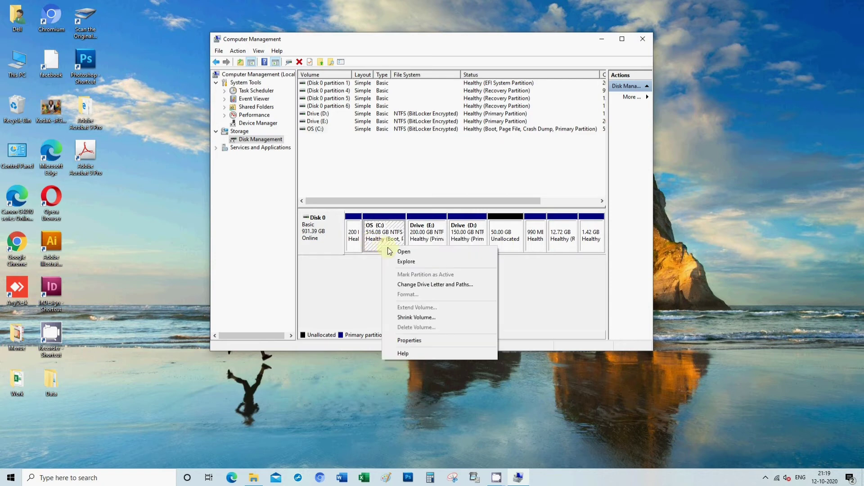
left_click(521, 292)
right_click(426, 244)
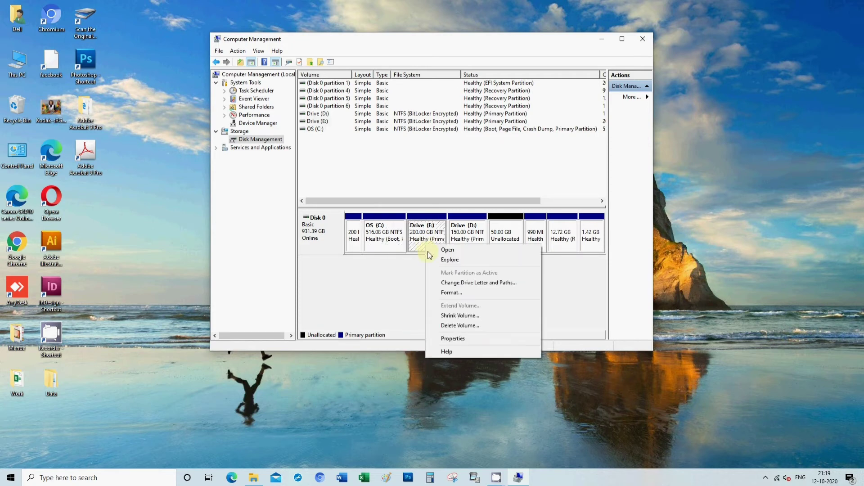
left_click(560, 285)
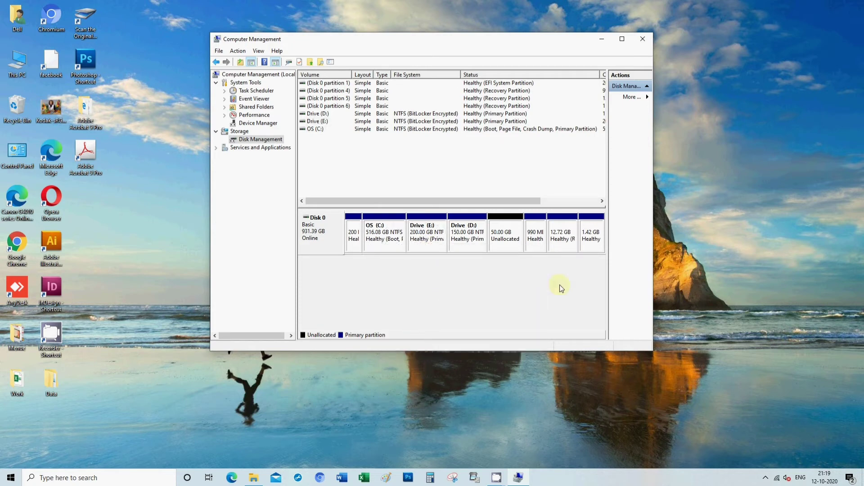
right_click(470, 243)
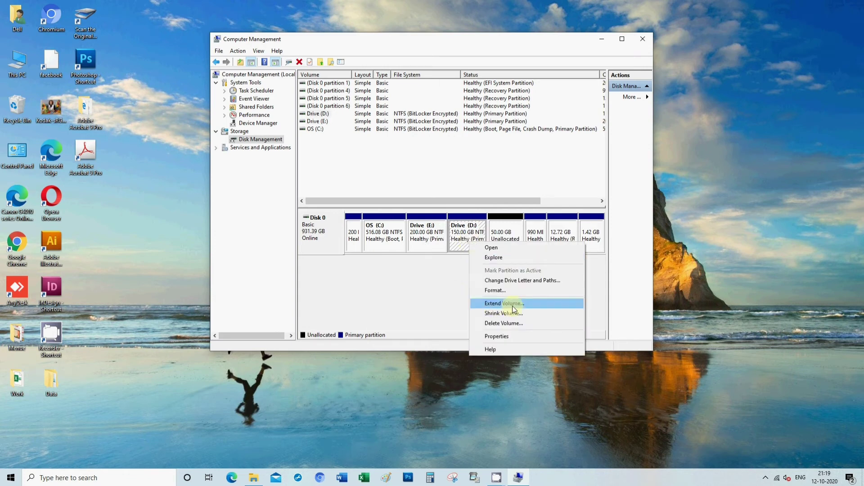
left_click(409, 287)
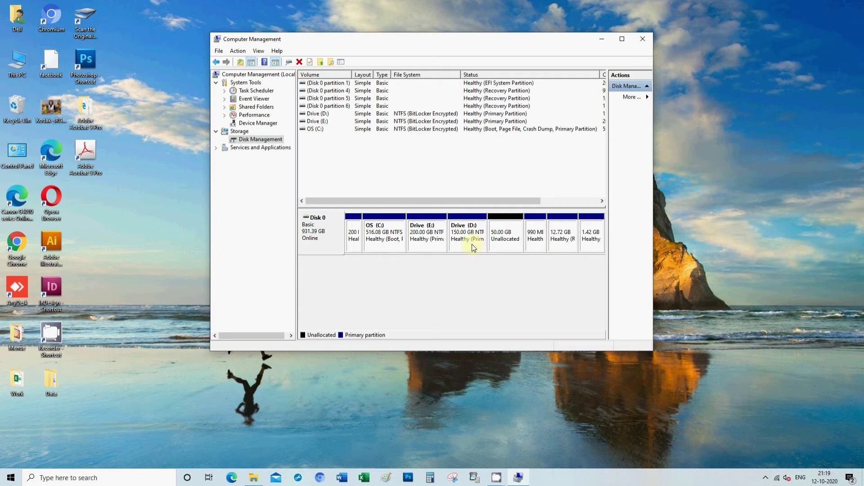
left_click(389, 249)
right_click(388, 249)
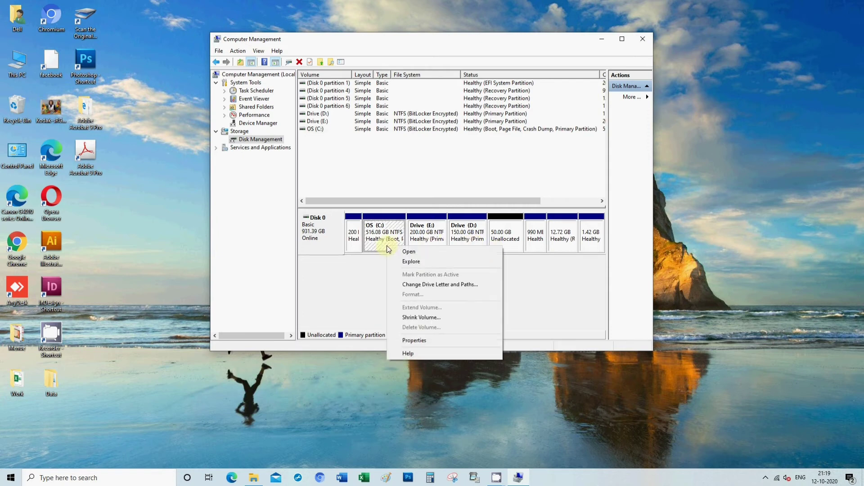
left_click(375, 284)
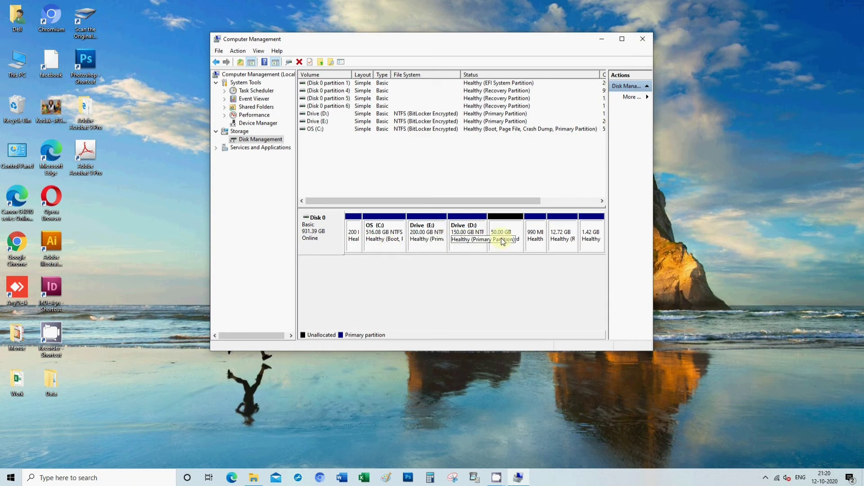
left_click(467, 246)
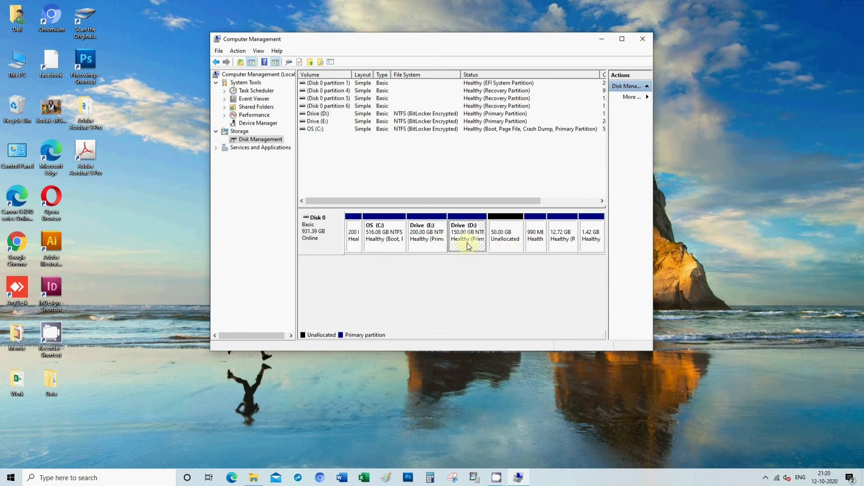
right_click(468, 246)
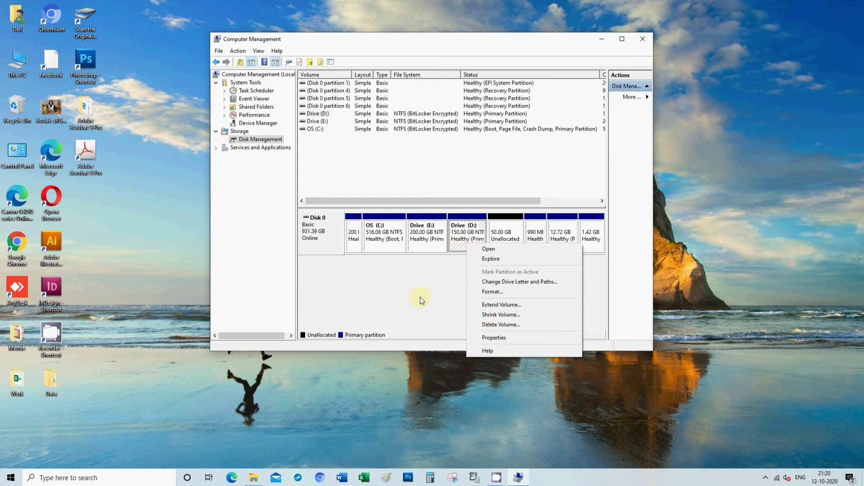
left_click(378, 238)
right_click(382, 240)
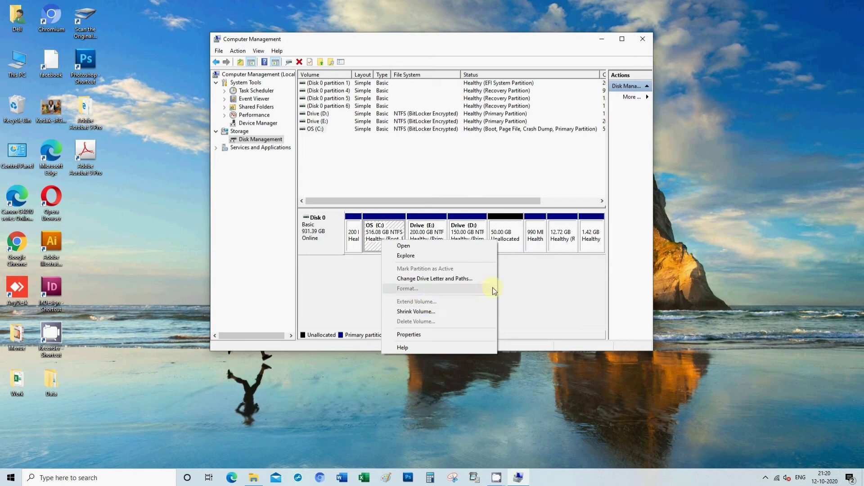
left_click(434, 236)
right_click(437, 237)
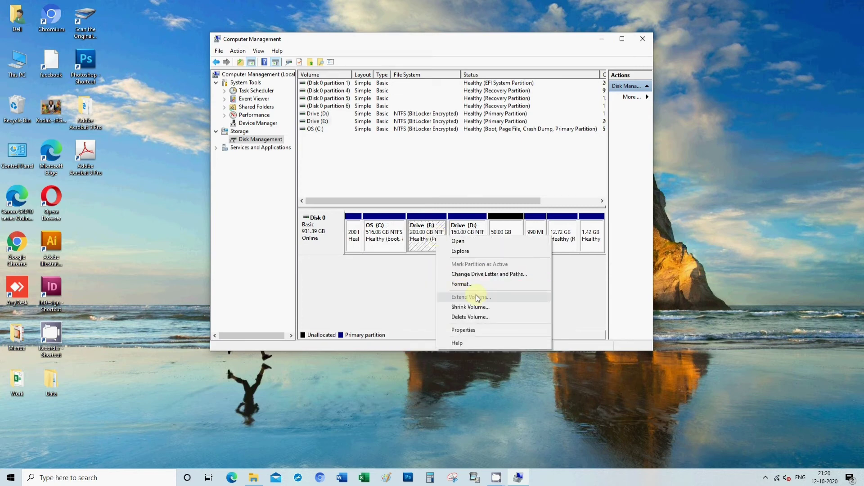
left_click(474, 241)
right_click(474, 241)
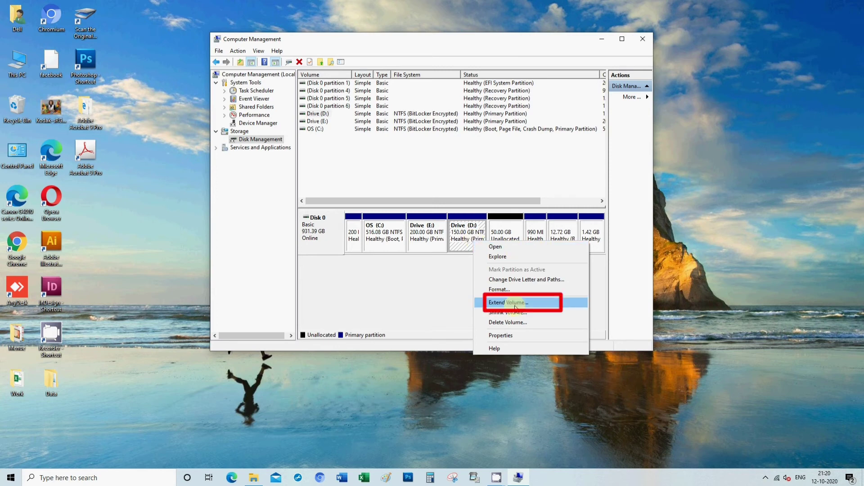
left_click(429, 294)
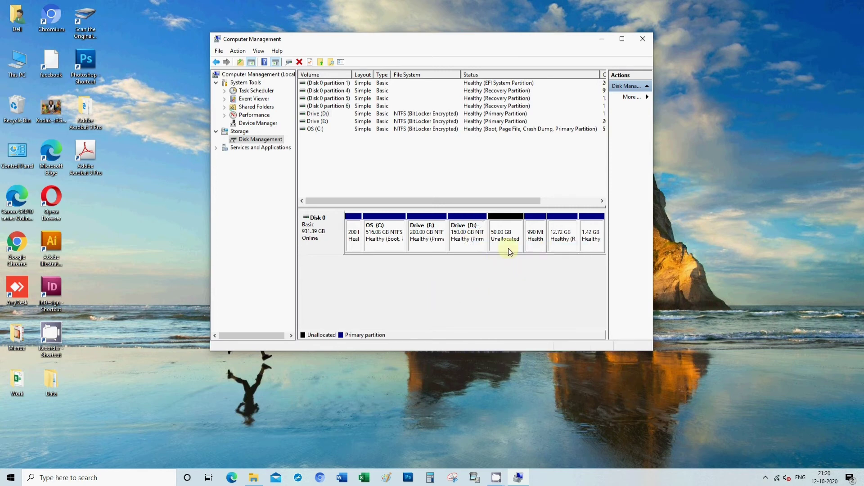
Step: Extend Drive (D:) with 51200 MB of unallocated space from Disk 0 using the Extend Volume Wizard
left_click(469, 247)
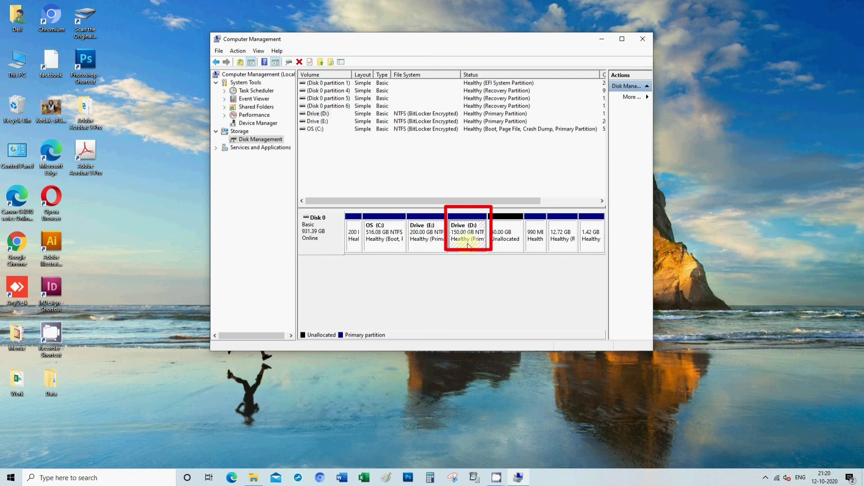
right_click(466, 246)
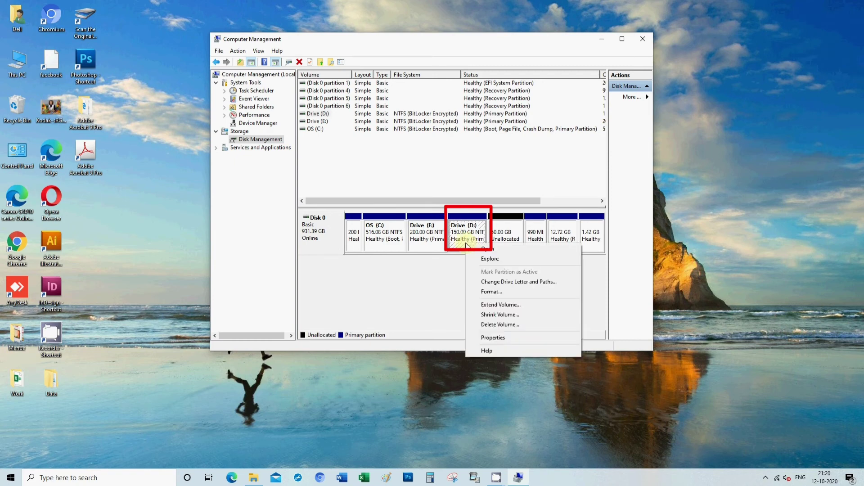
left_click(509, 302)
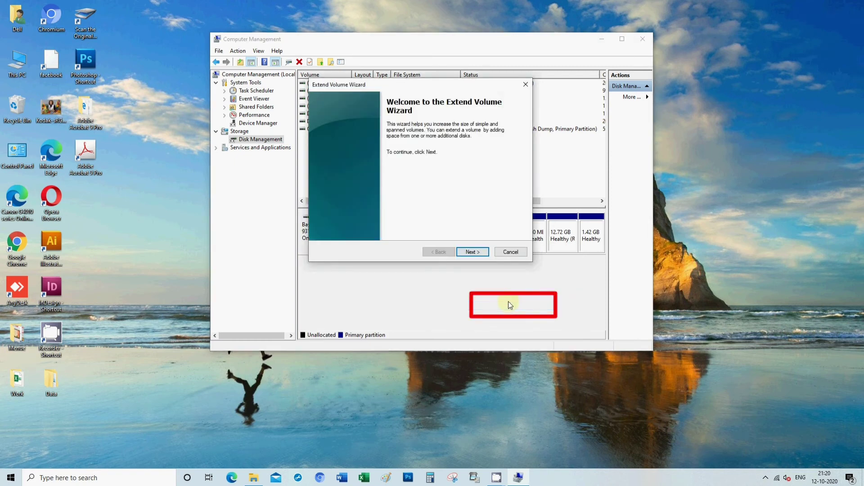
left_click(479, 252)
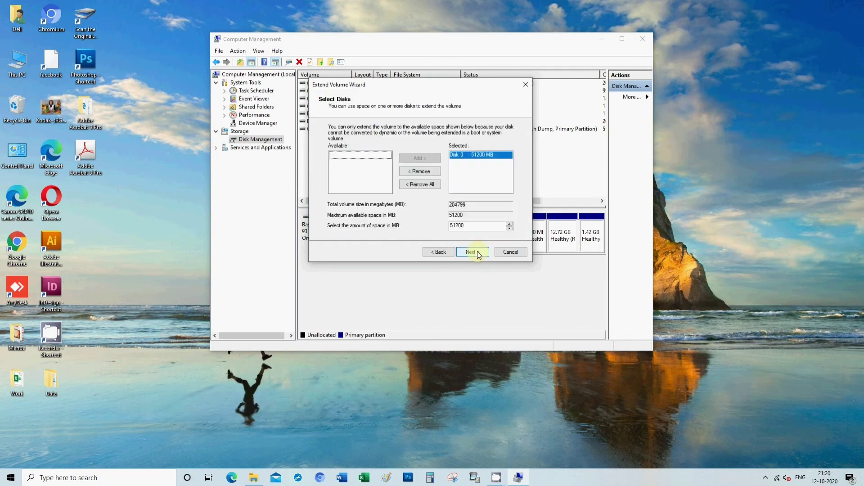
left_click(477, 251)
left_click(472, 252)
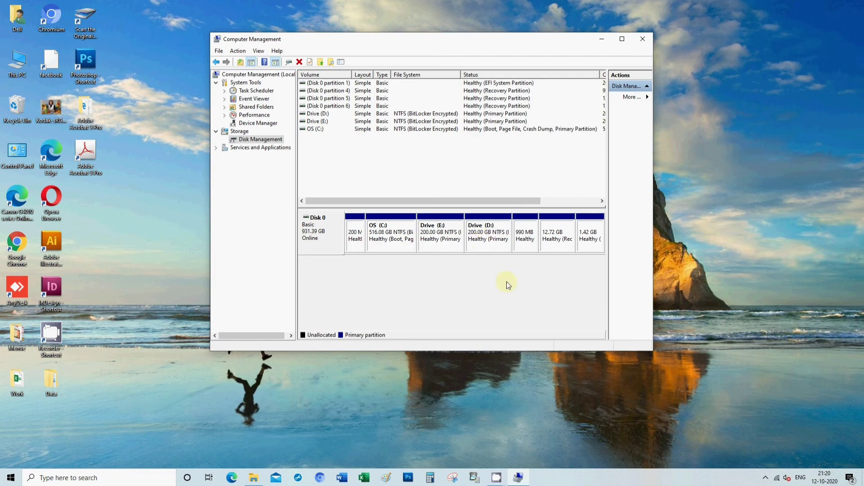
Step: Open This PC to check the drives after extending the volume
double_click(21, 64)
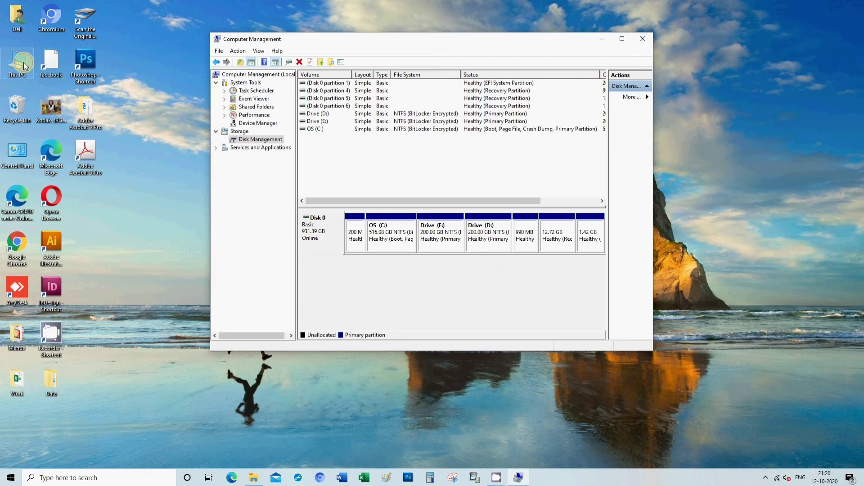